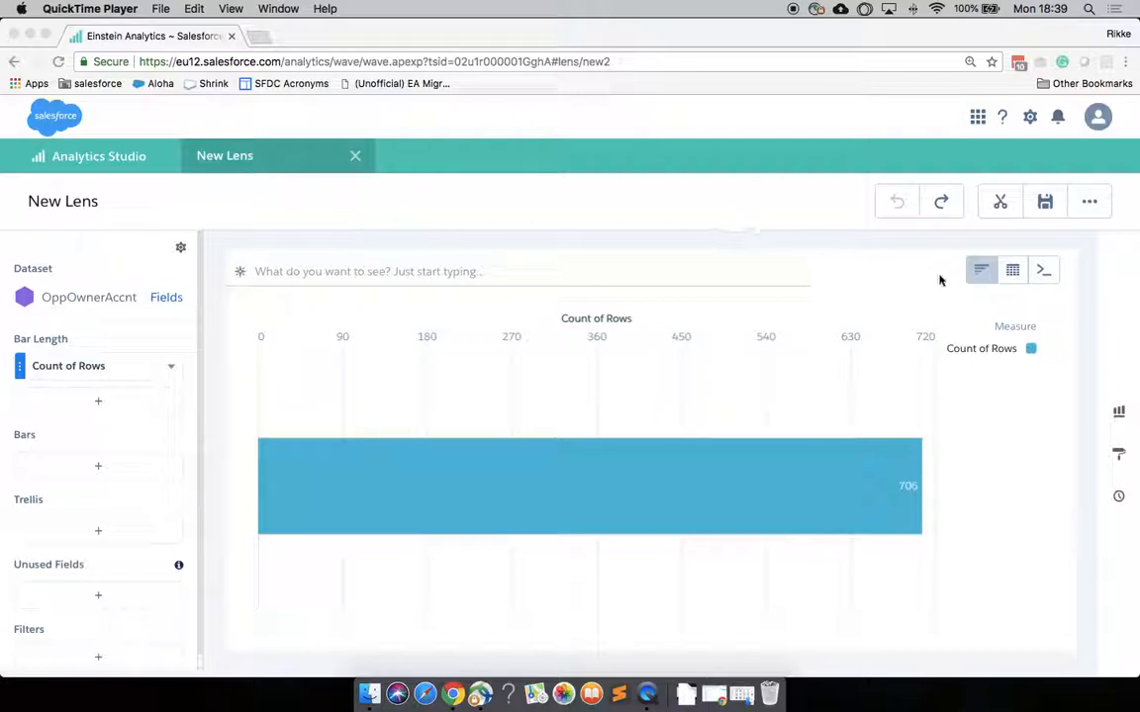
Switch the lens to a compare table with two Sum of Amount measure columns.
click(1012, 273)
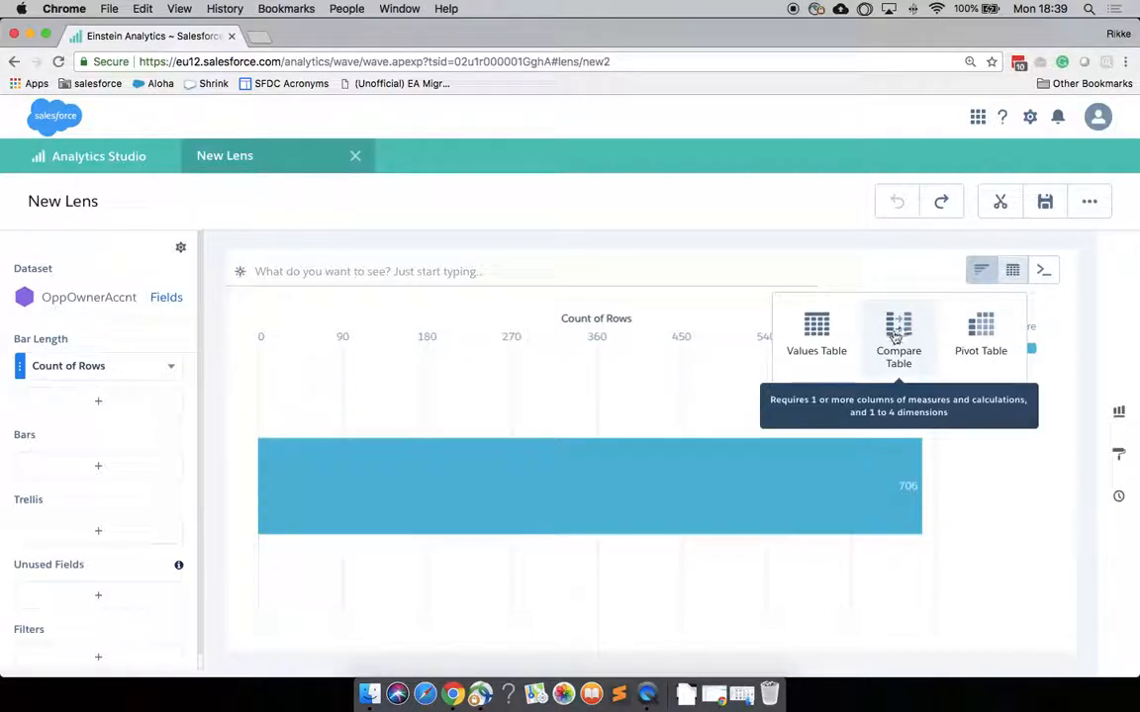
click(895, 339)
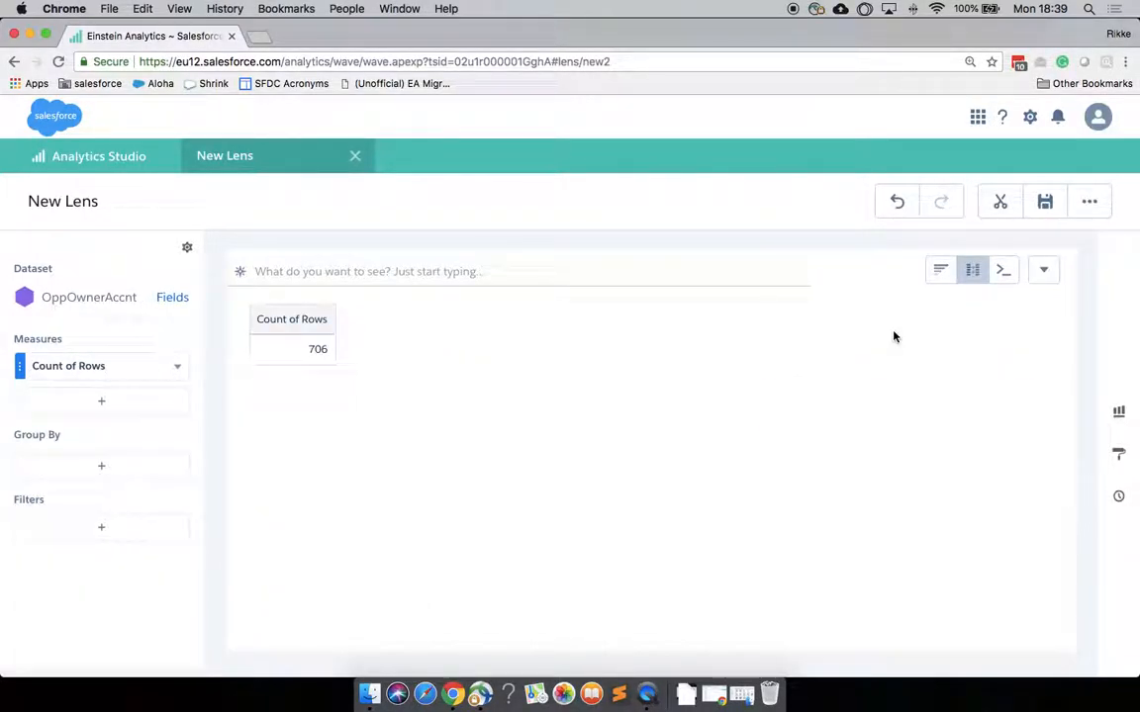
click(133, 370)
click(218, 381)
click(325, 407)
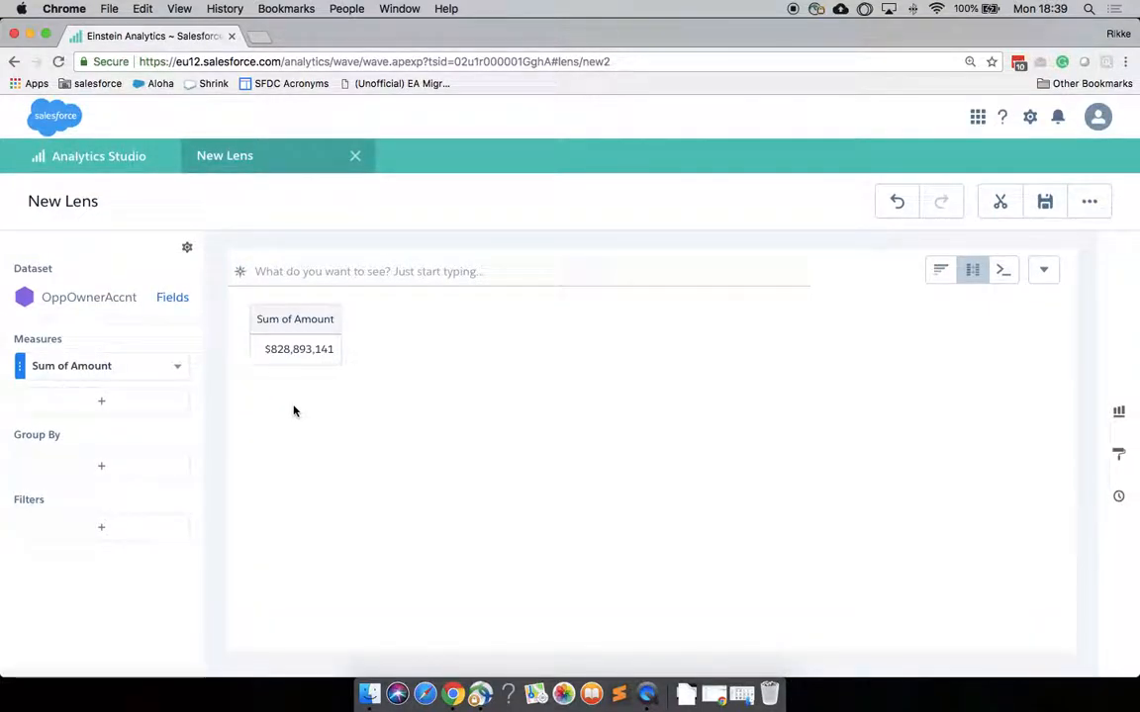
click(100, 406)
click(347, 446)
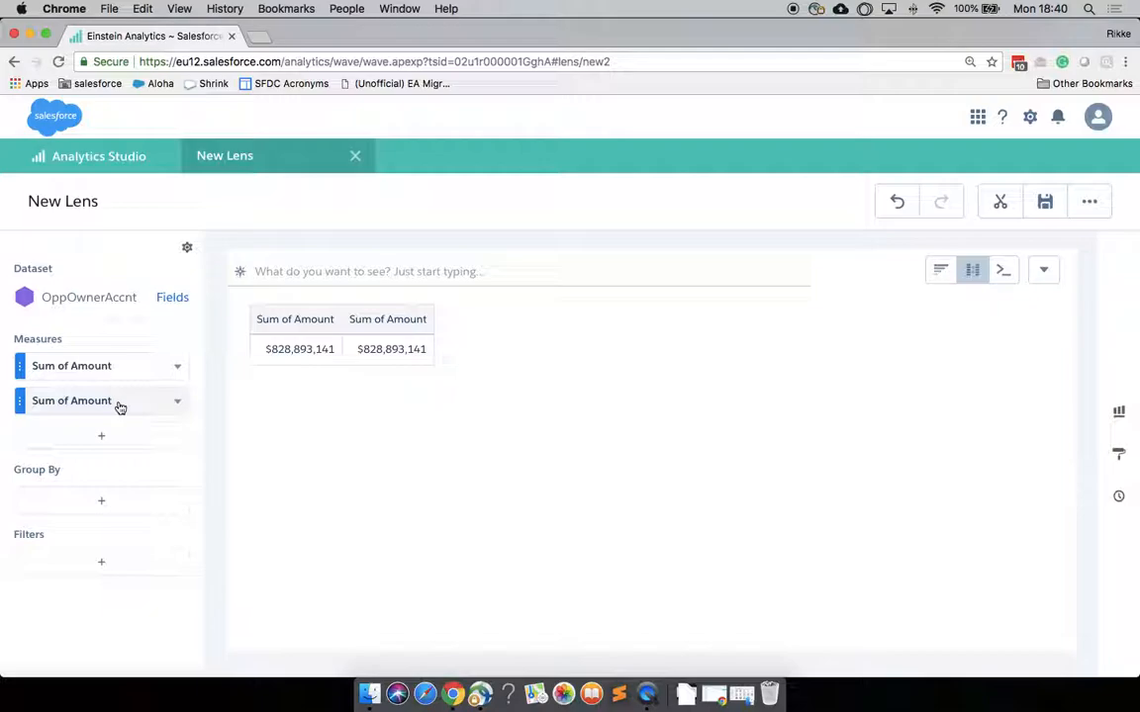
Filter the first Sum of Amount column by Close Date with a relative day range from 7 days ago to today.
click(177, 371)
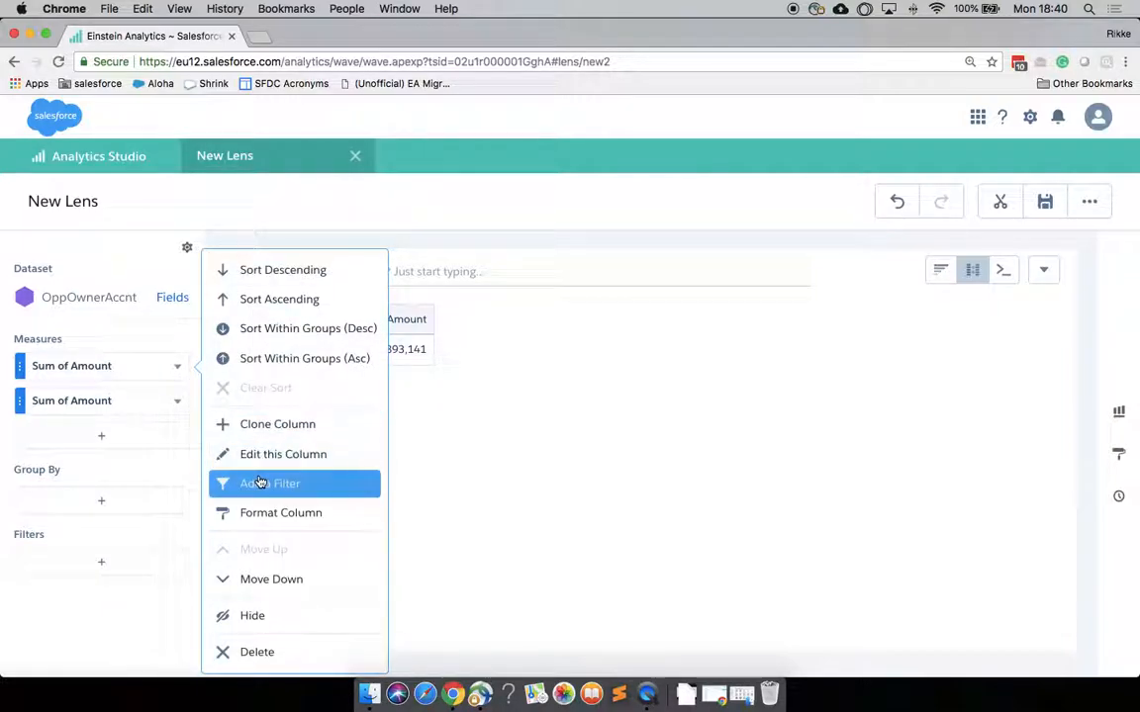
click(297, 484)
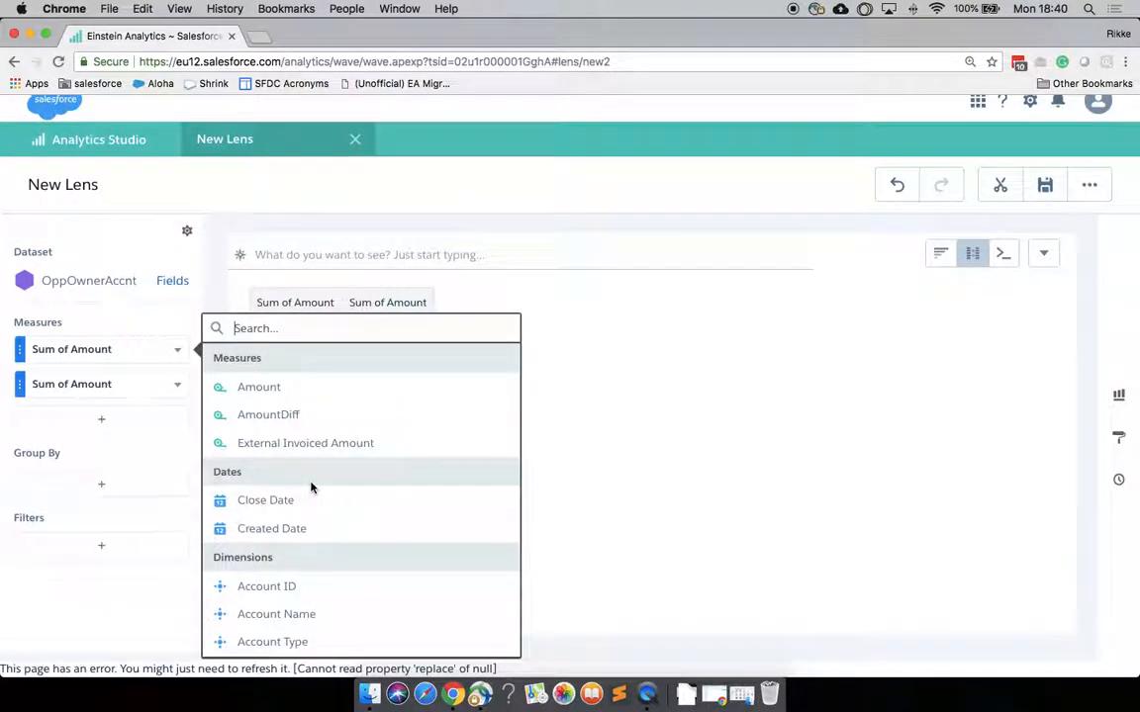
click(280, 501)
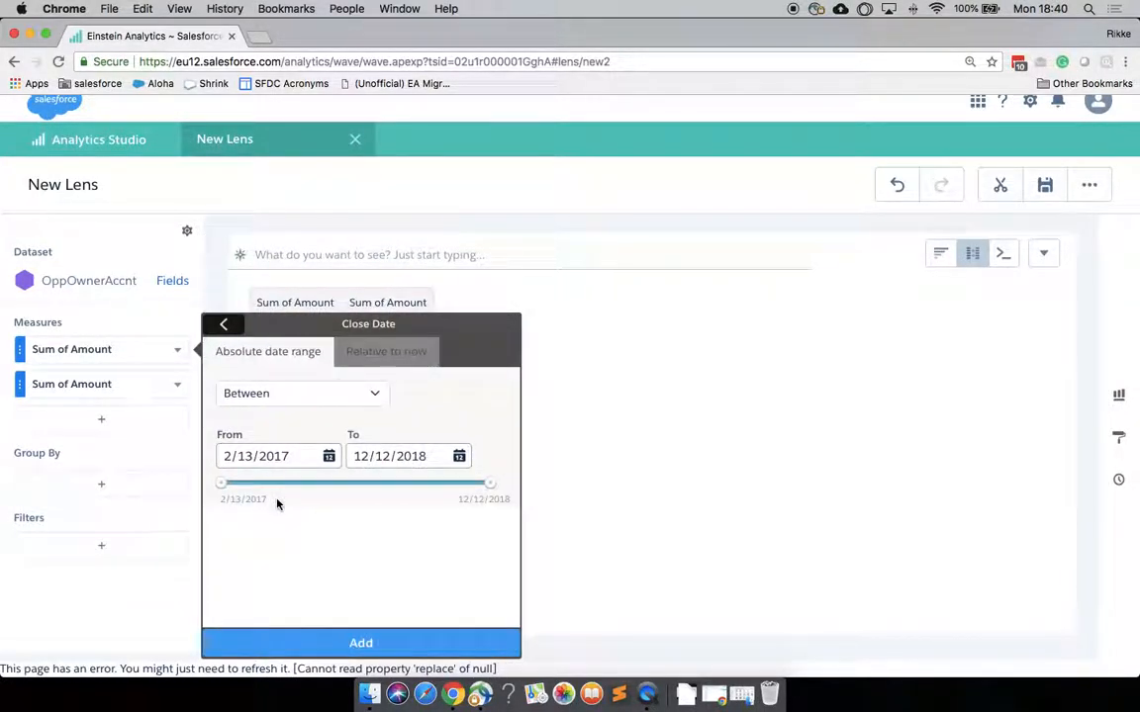
click(376, 350)
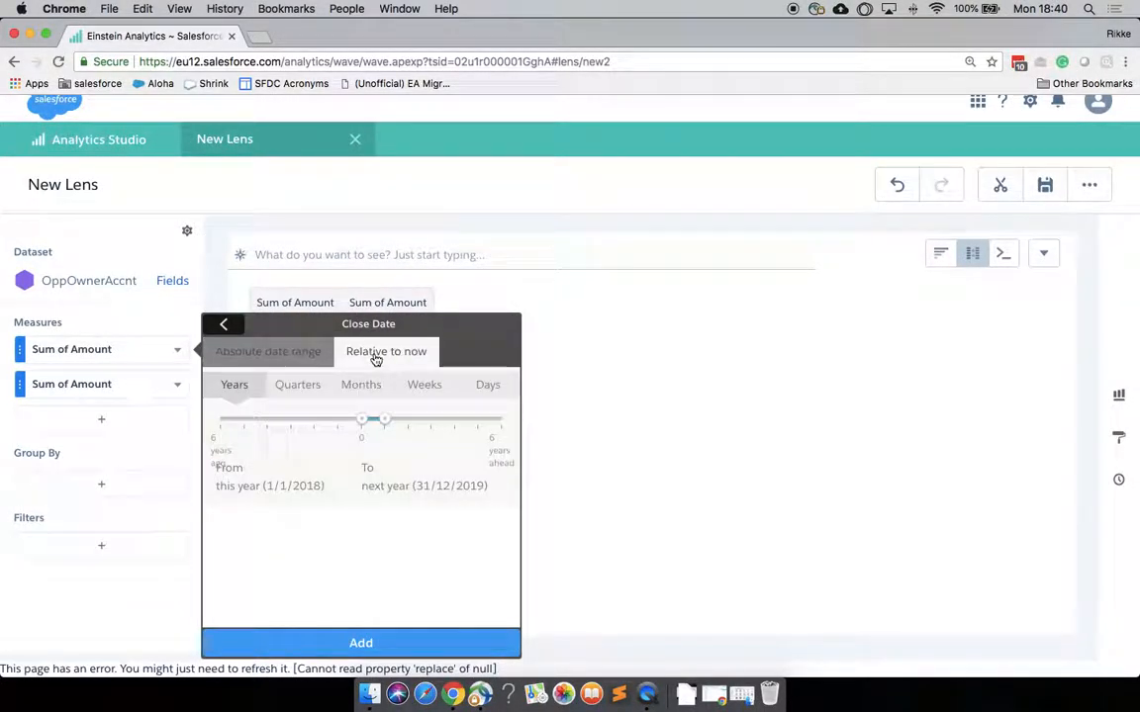
click(486, 386)
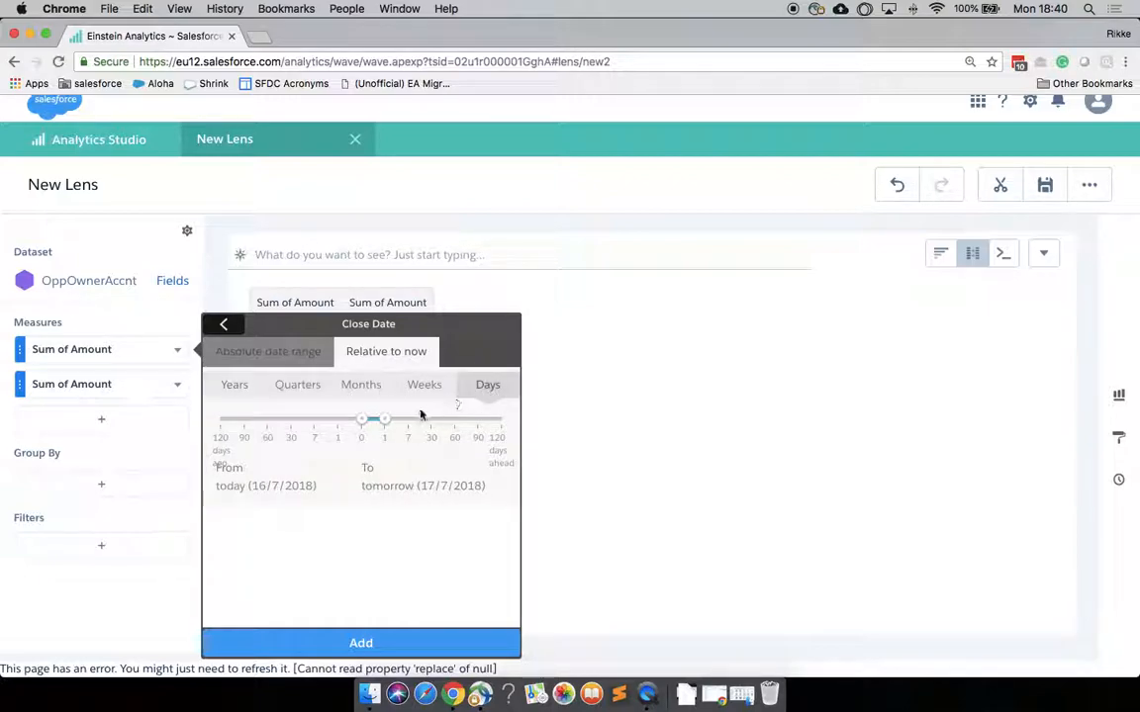
drag(362, 422, 315, 421)
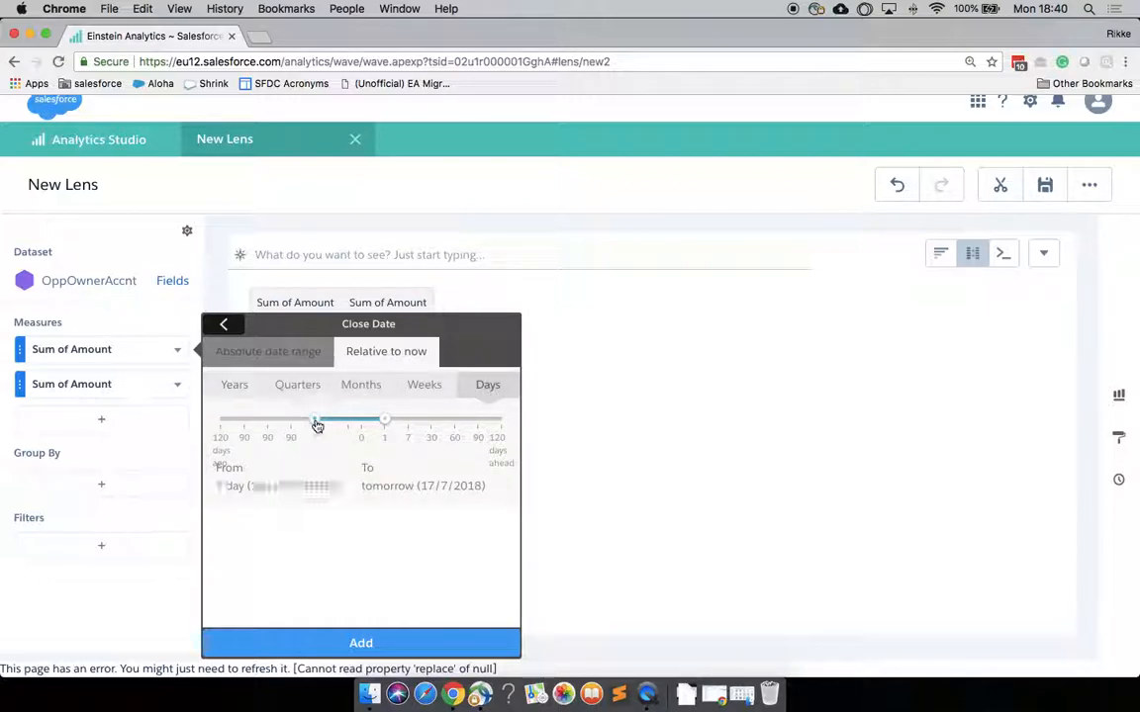
drag(382, 426, 362, 421)
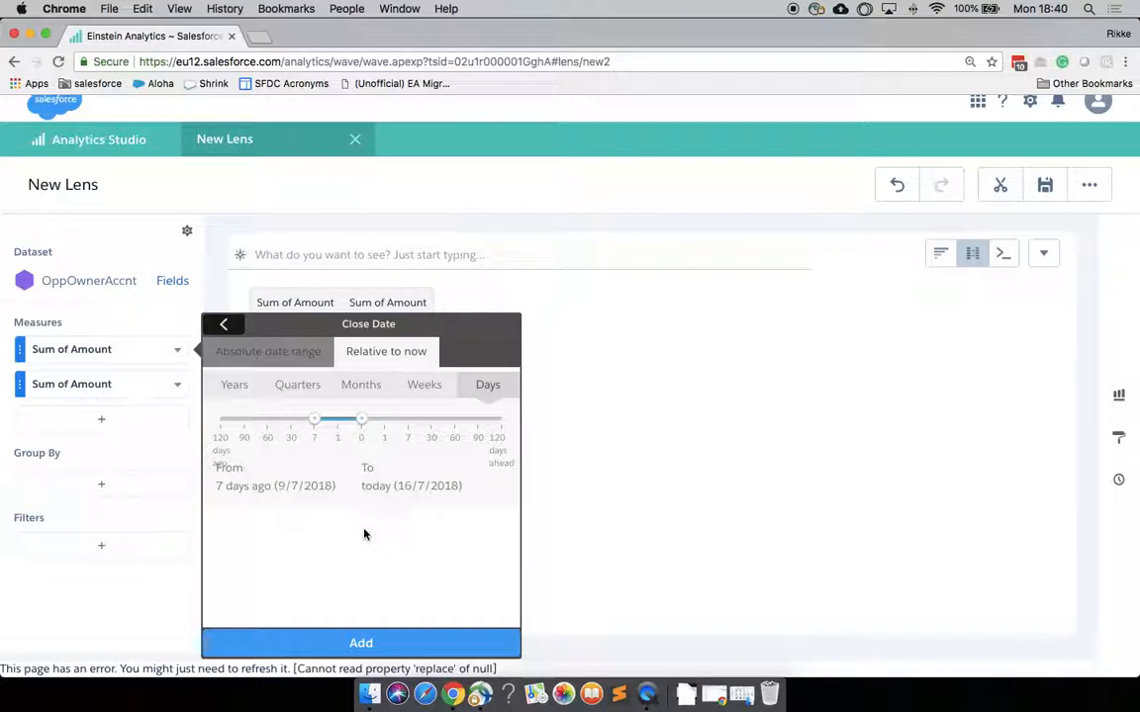
click(361, 644)
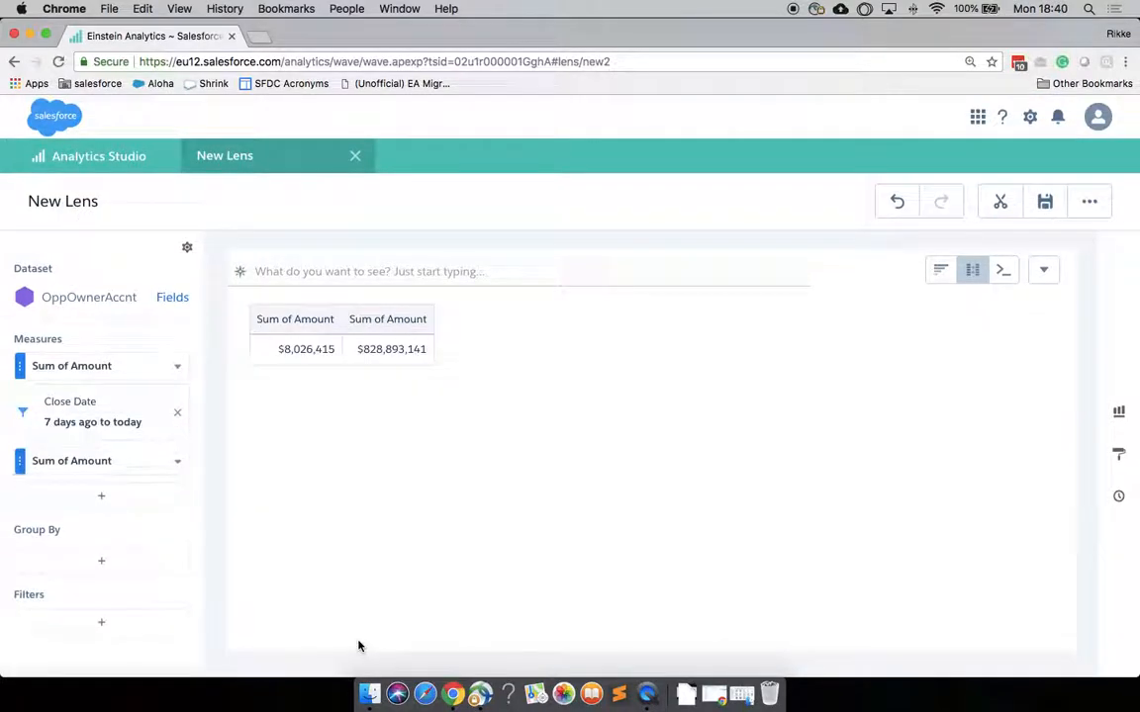
Filter the second Sum of Amount column by Close Date with a relative year range from last year to this year.
click(178, 465)
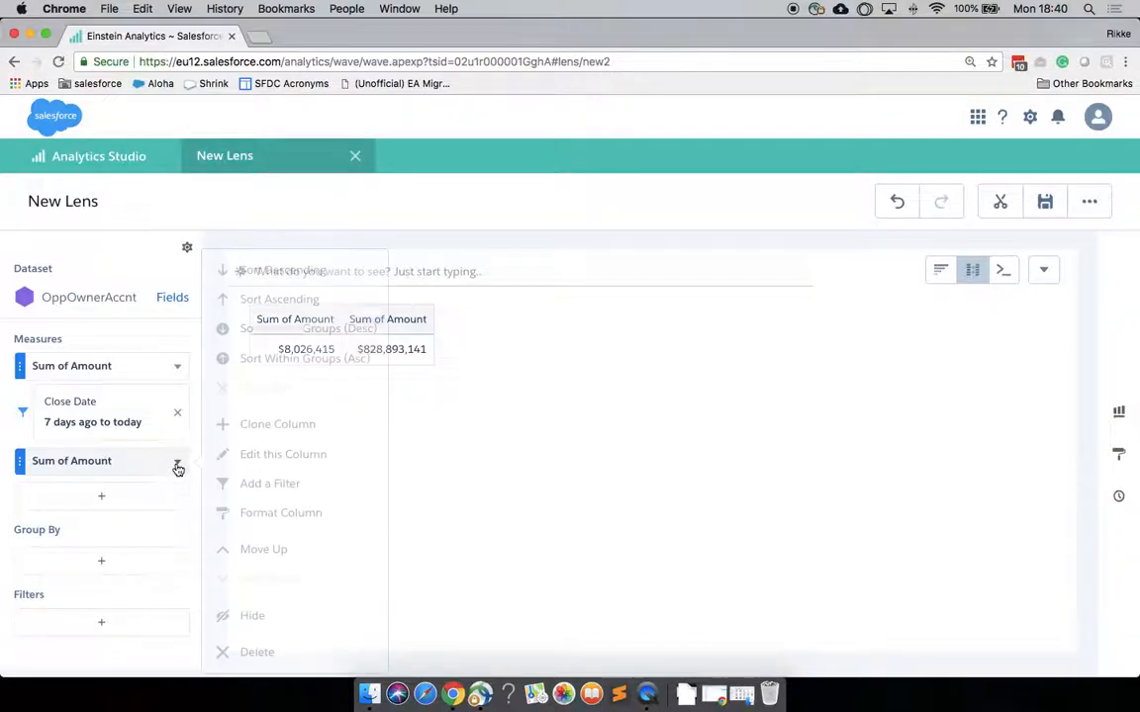
click(304, 482)
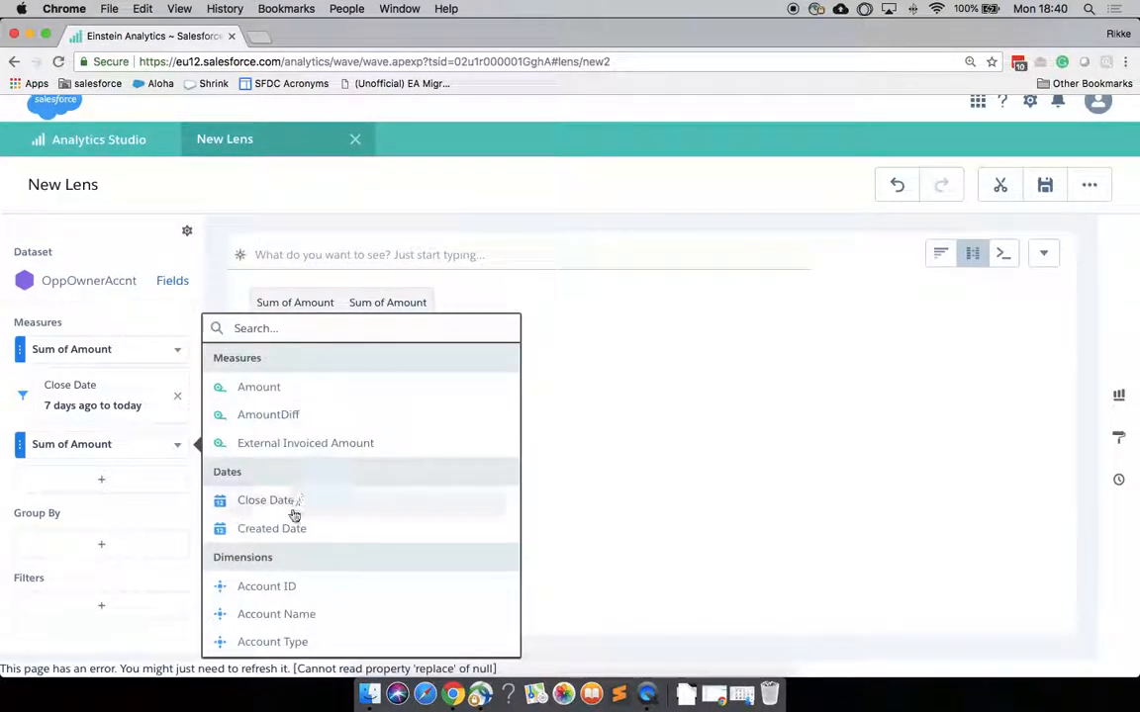
click(285, 503)
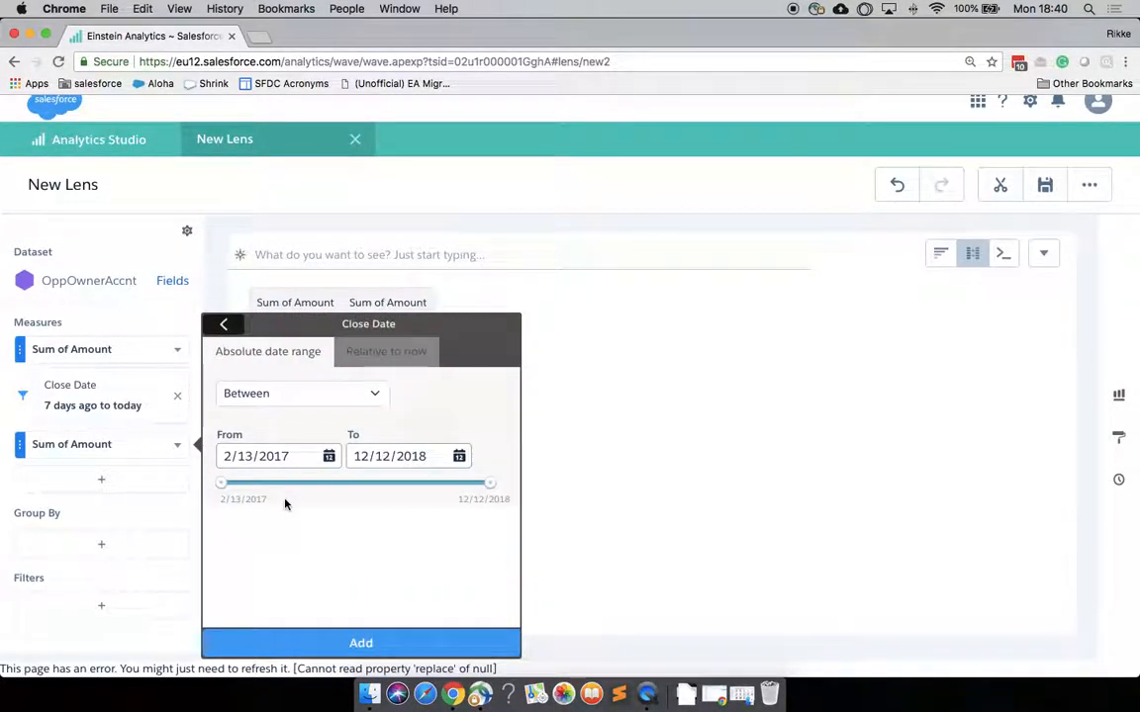
click(374, 349)
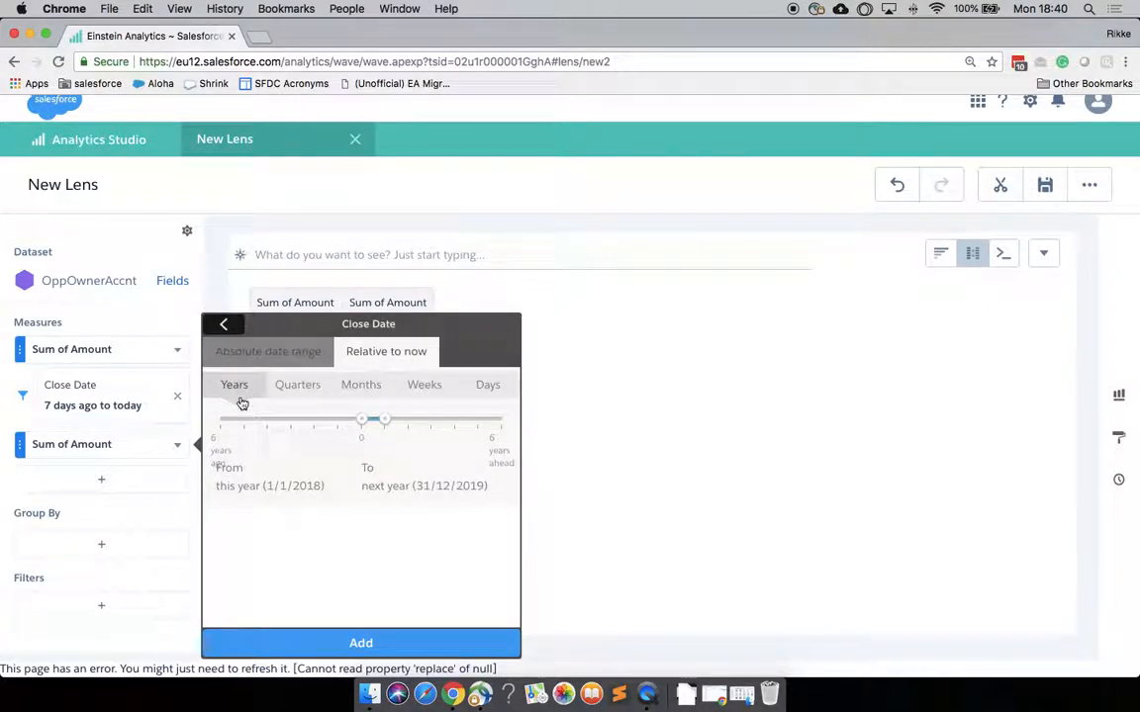
mouse_move(363, 420)
mouse_down()
mouse_move(341, 424)
mouse_move(381, 423)
mouse_move(362, 432)
mouse_up()
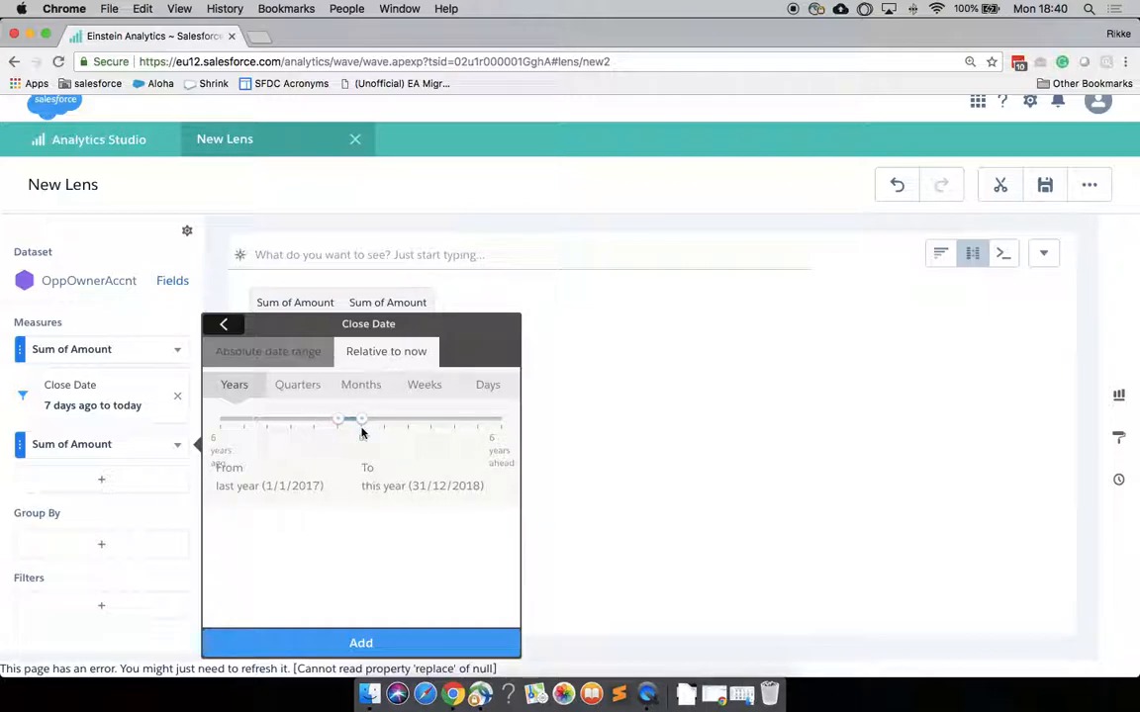
click(376, 641)
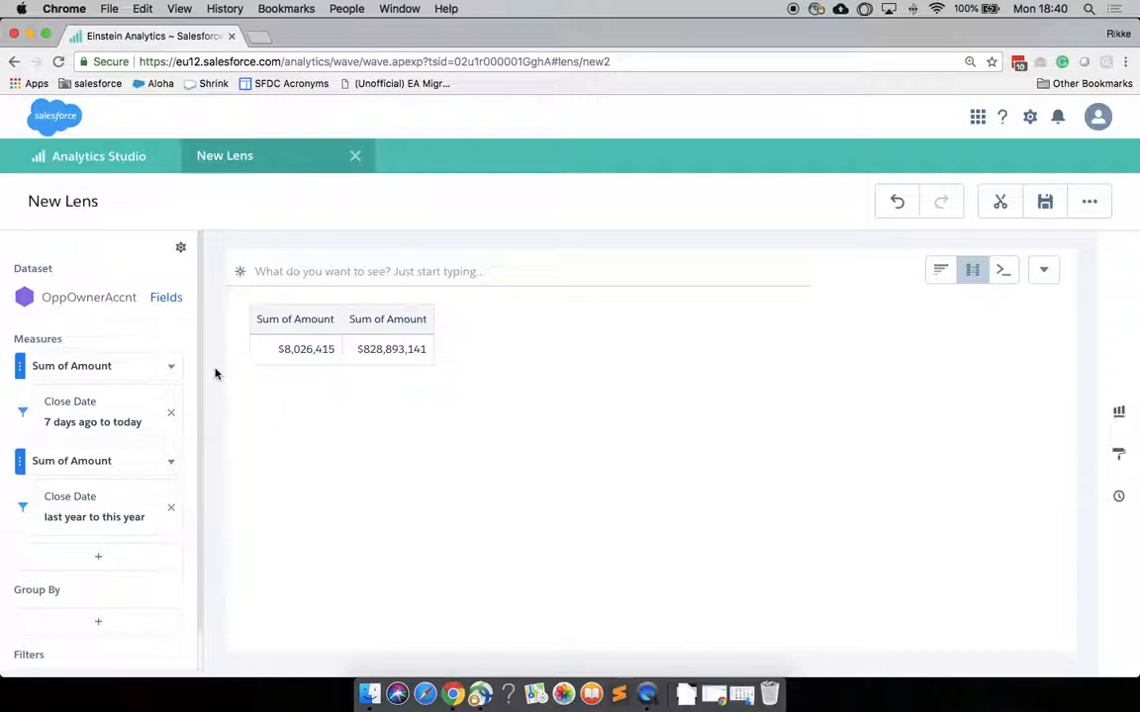
Edit the first Sum of Amount column, giving it the alias YTD and the header YTD.
click(170, 369)
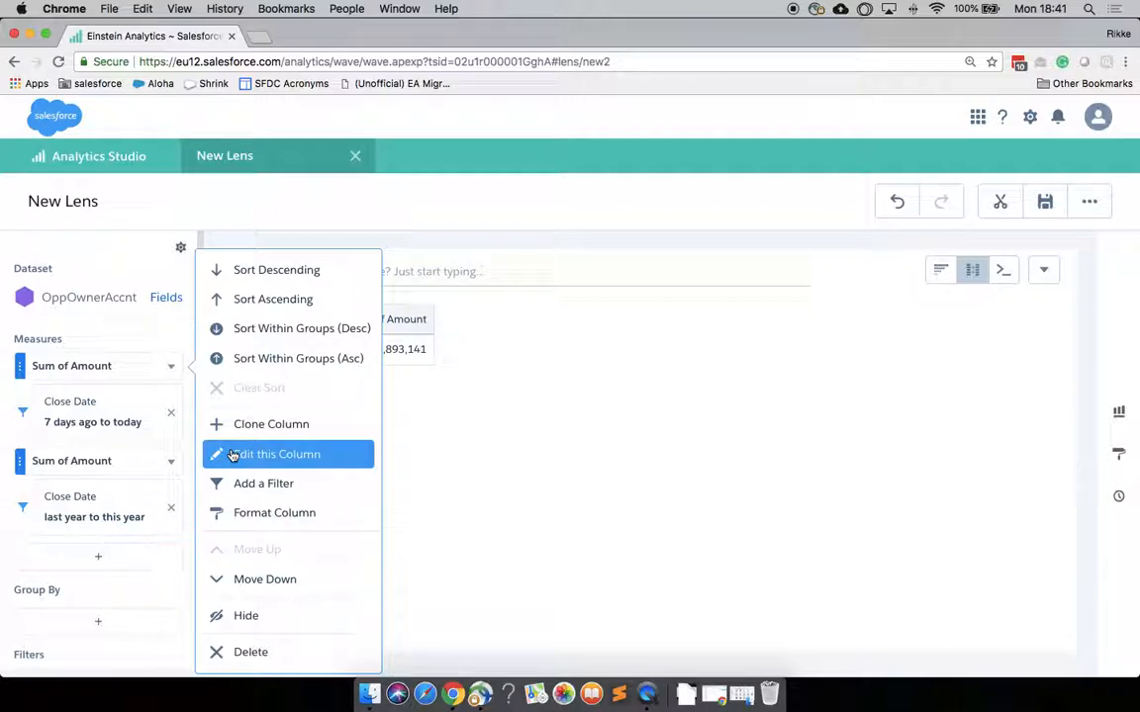
click(341, 459)
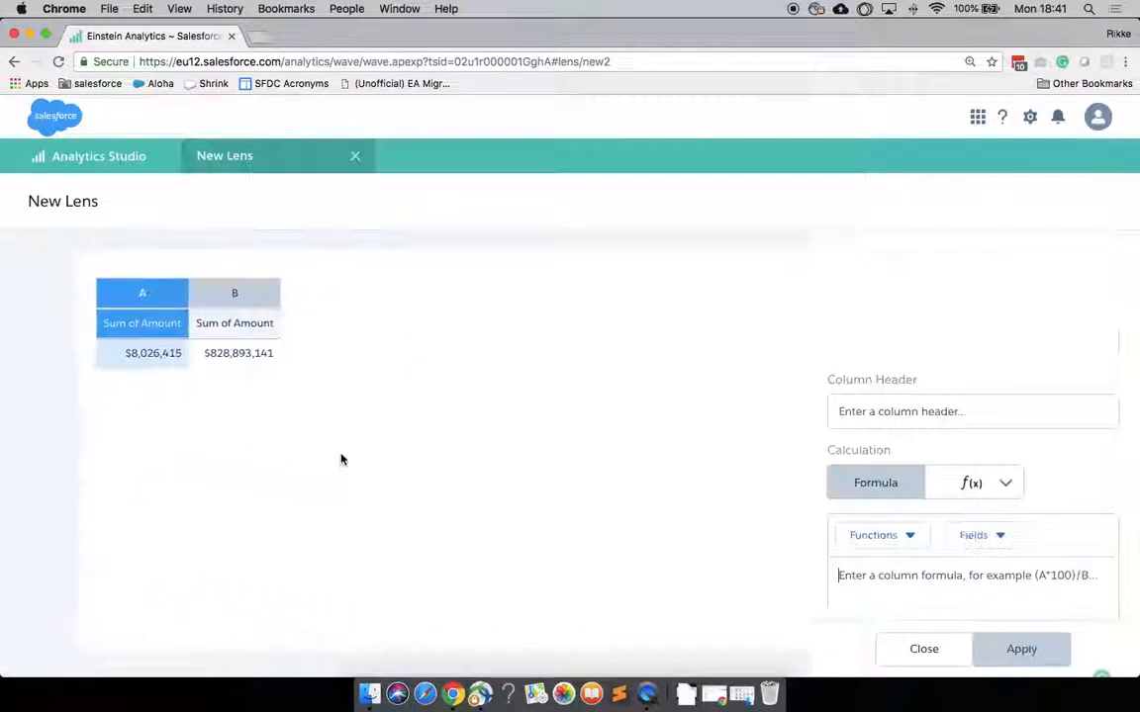
click(863, 339)
text(YTD)
click(871, 411)
text(YTD)
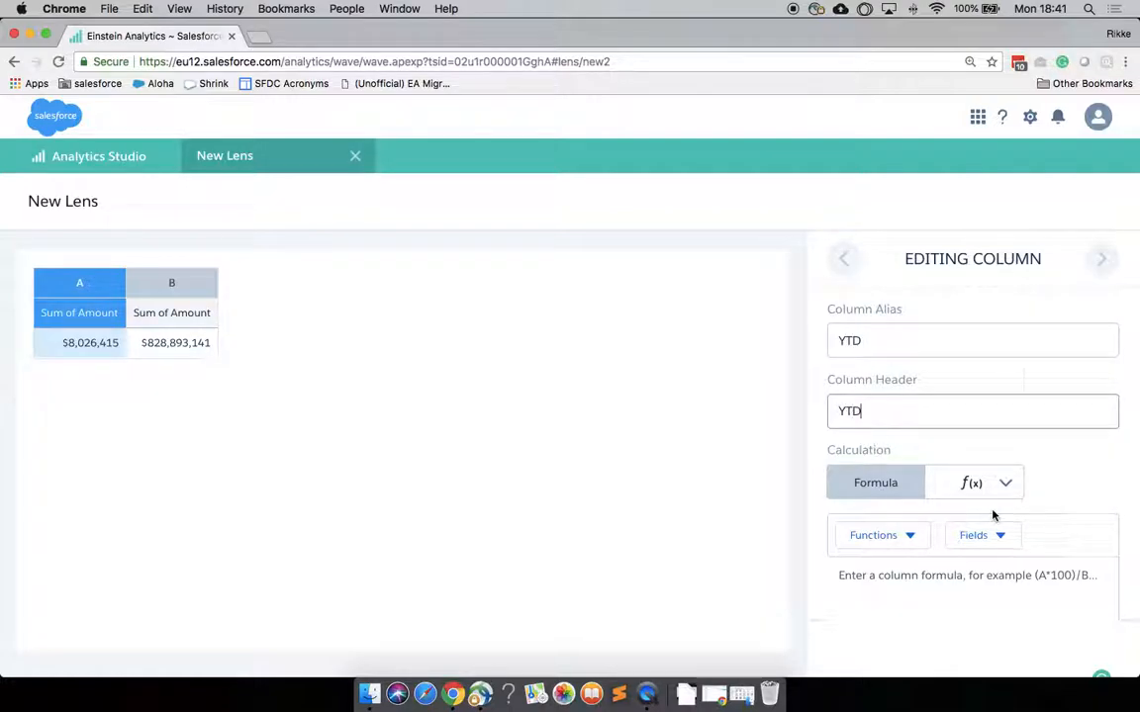
scroll(993, 516, down, 3)
click(1017, 649)
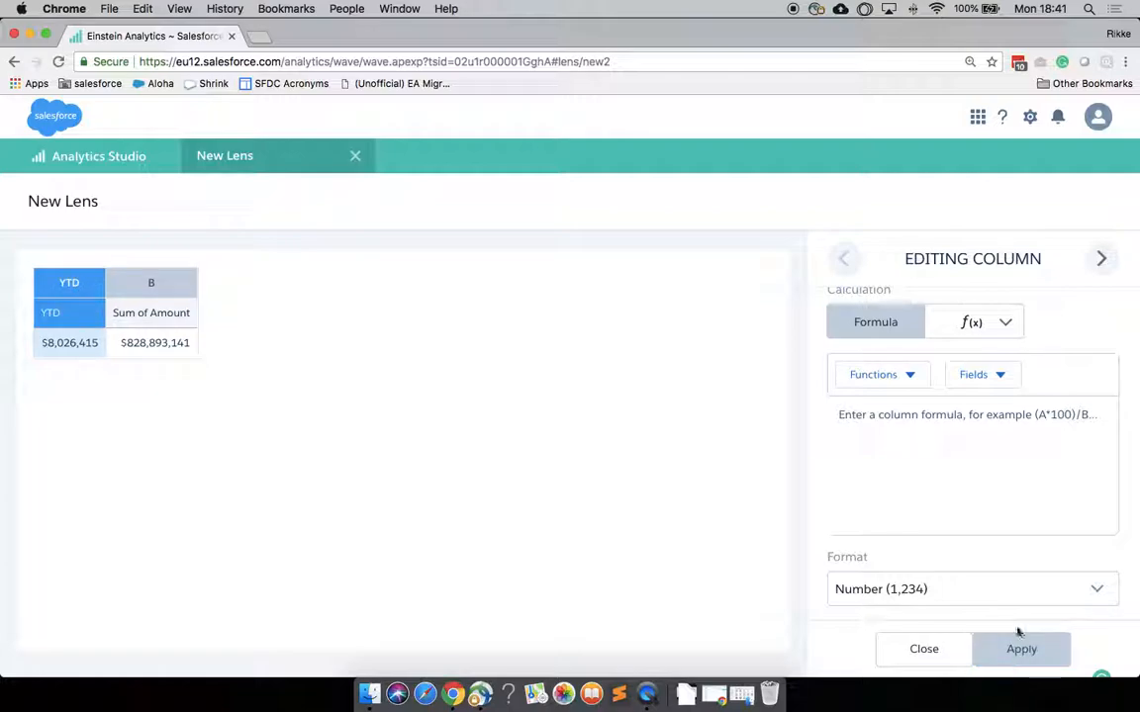
Give column B the alias YTD_LY and the header YTD LY, and finish editing the columns.
click(1103, 262)
scroll(915, 445, up, 3)
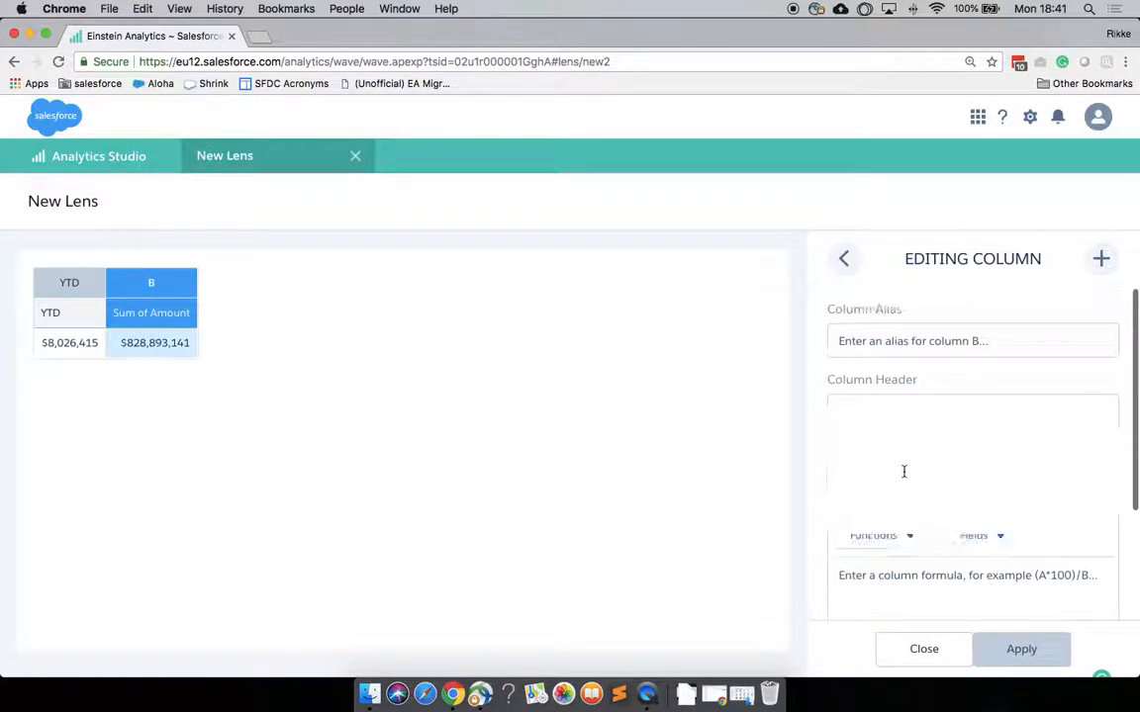
click(888, 338)
text(YTD_LY)
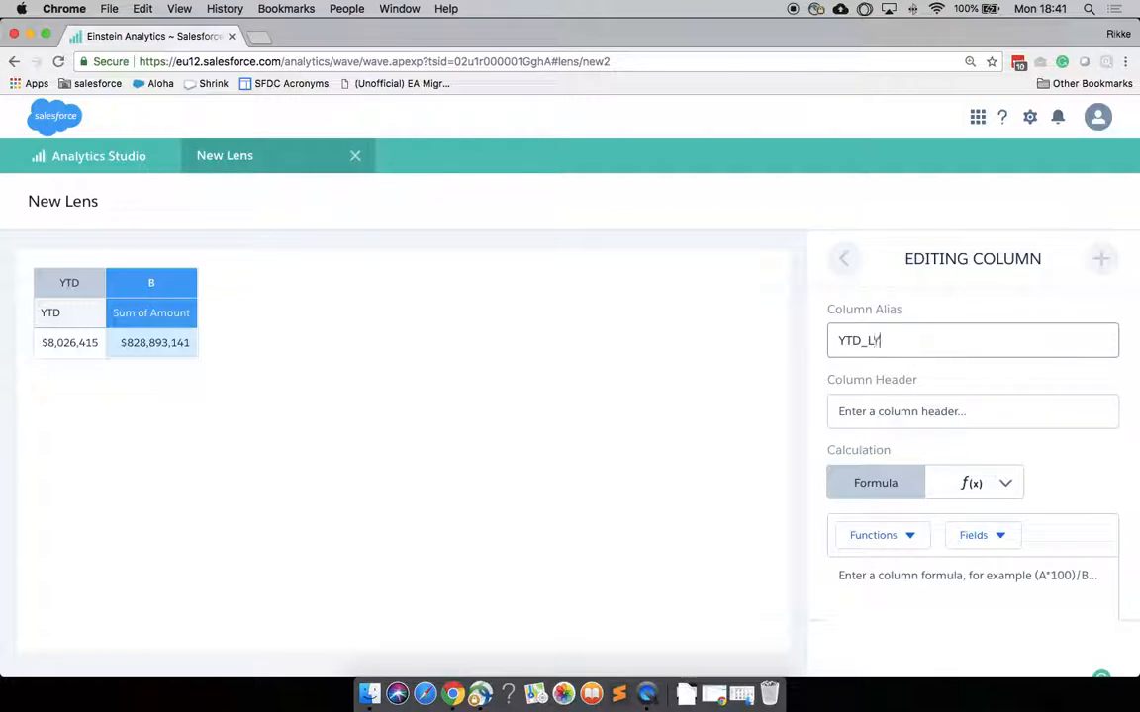
click(880, 411)
text(YTD LY)
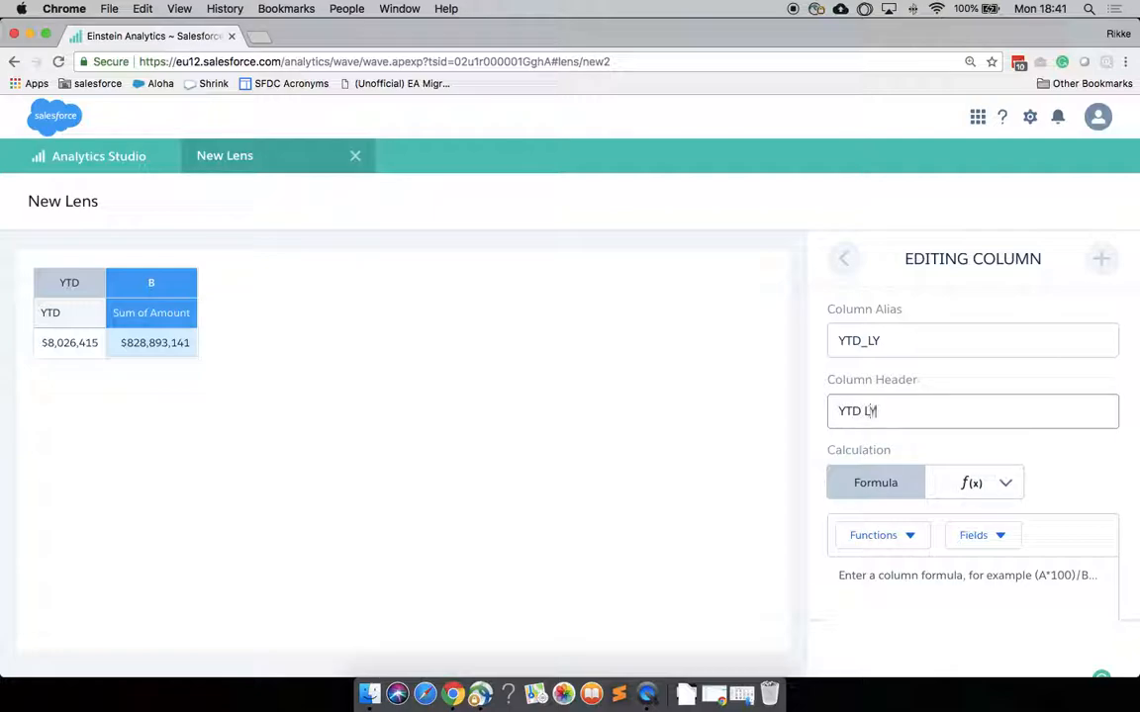
scroll(983, 455, down, 3)
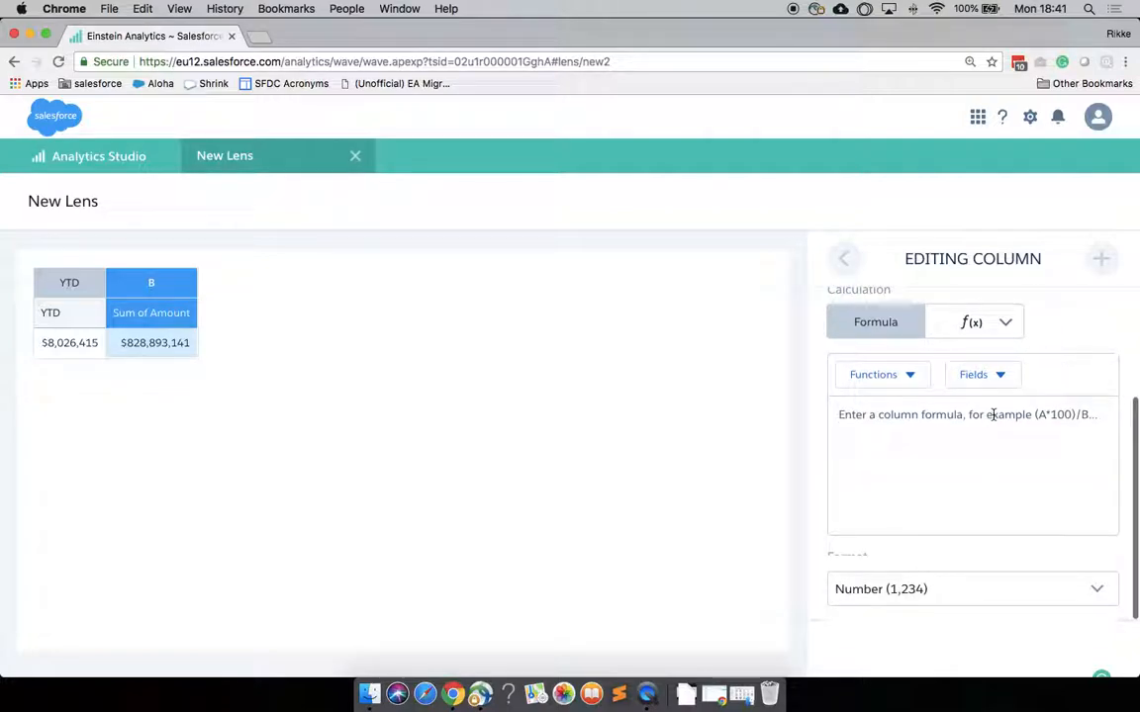
click(1023, 662)
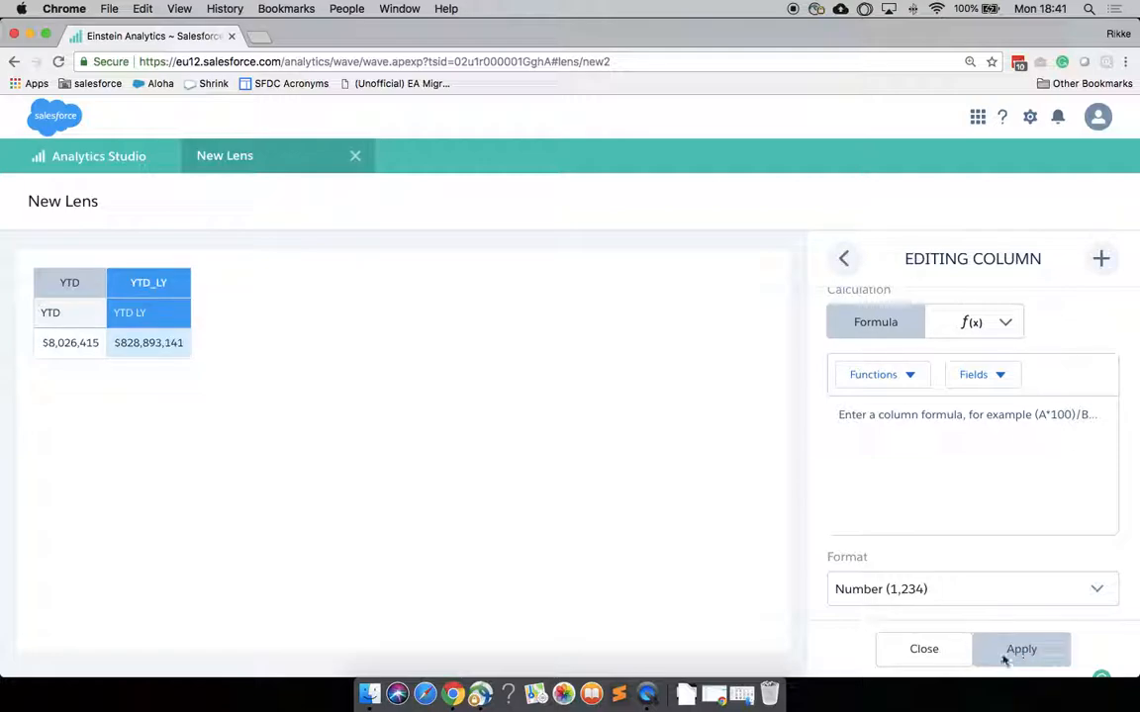
click(926, 657)
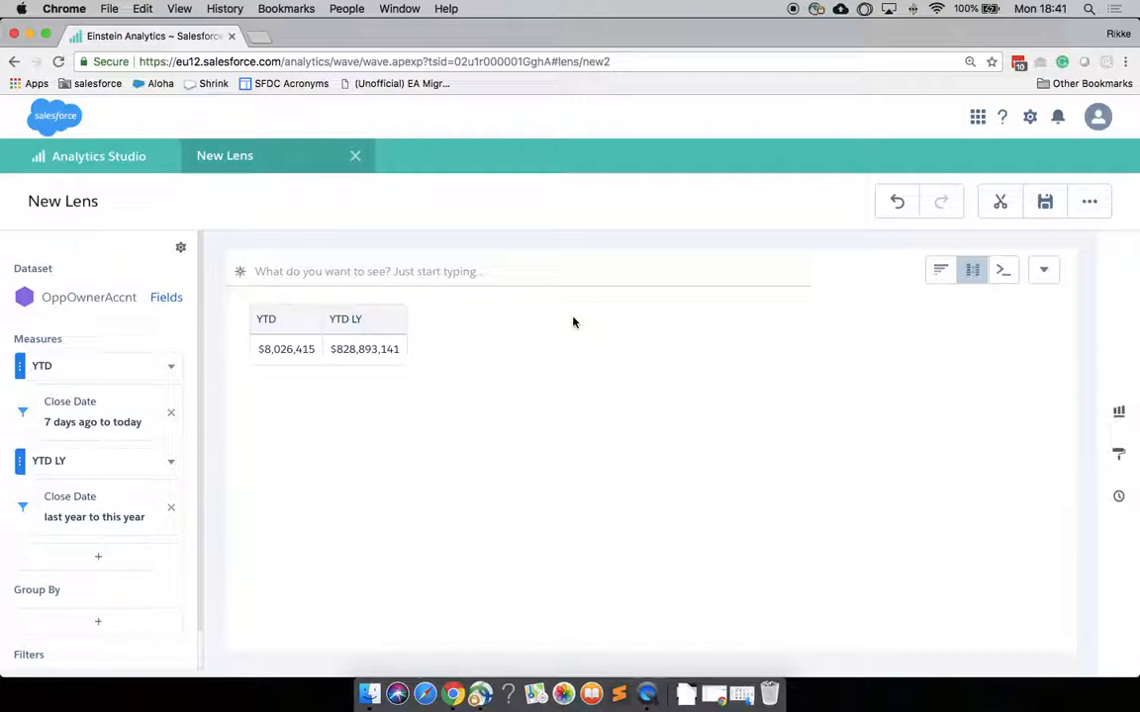
Show the lens as a SAQL query and change the start of the q_A date range to "current year".
click(1002, 272)
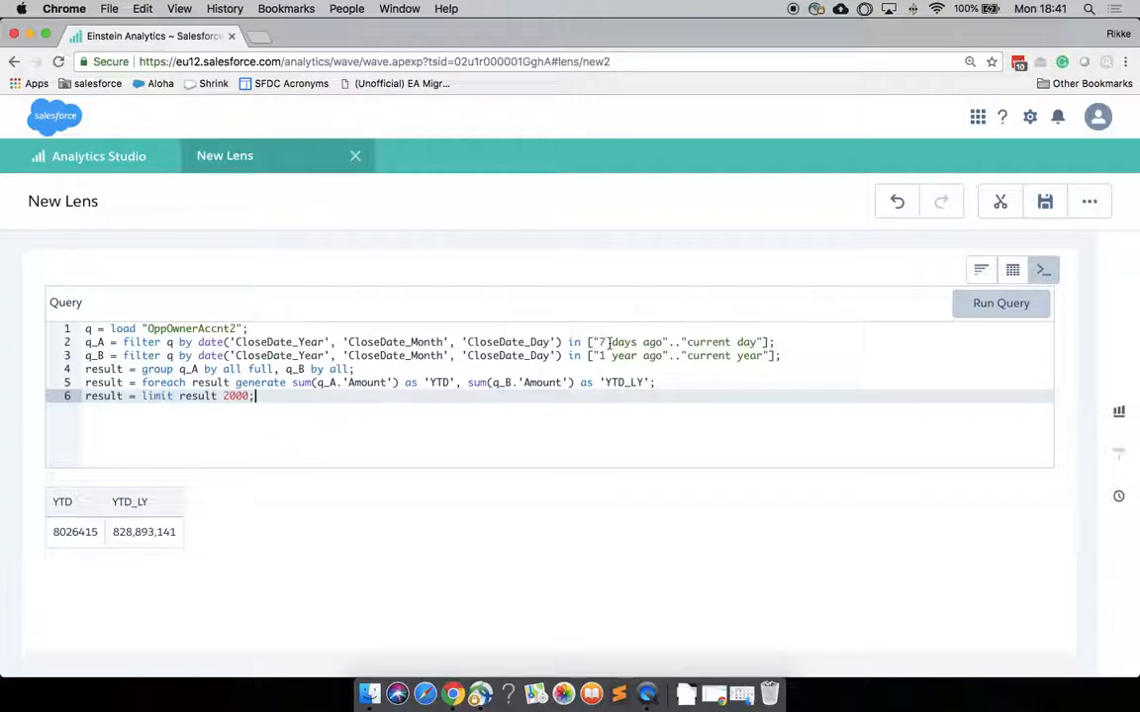
drag(660, 341, 599, 341)
text(current yea)
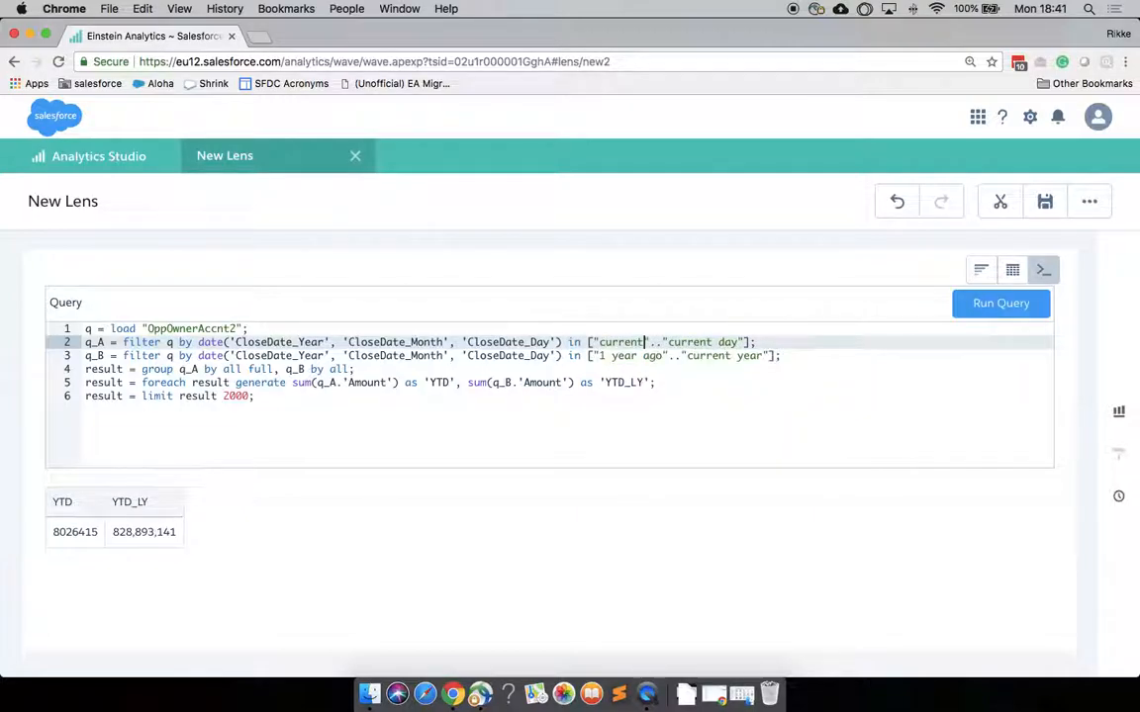
text(r)
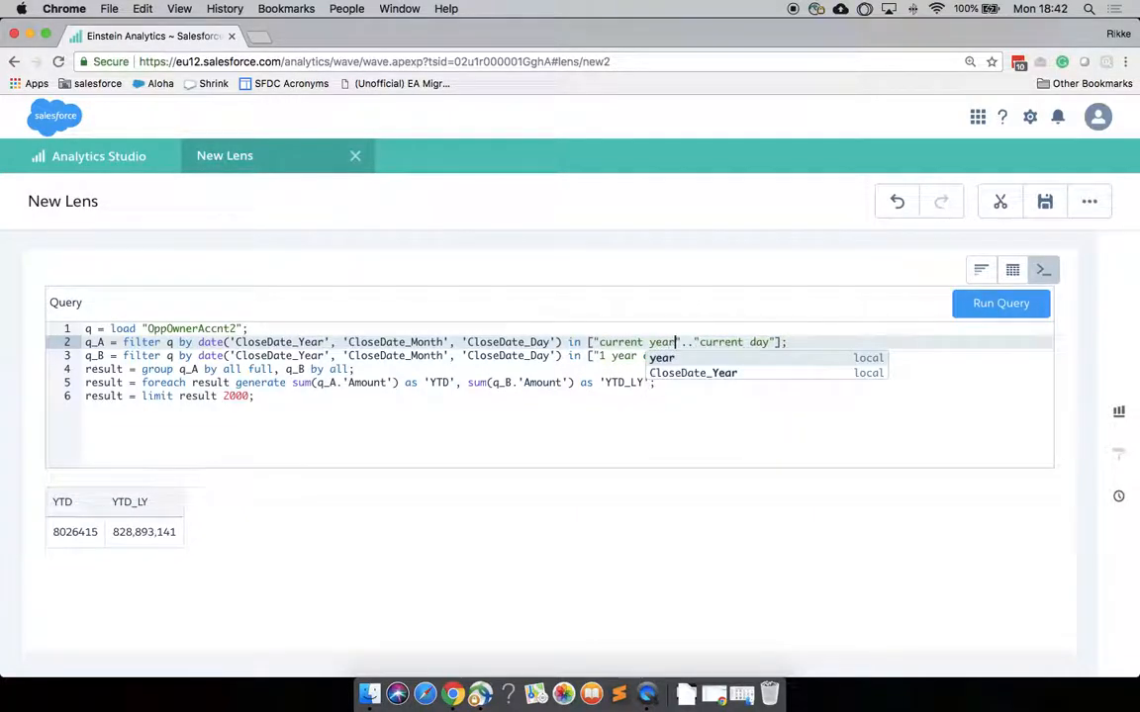
click(727, 330)
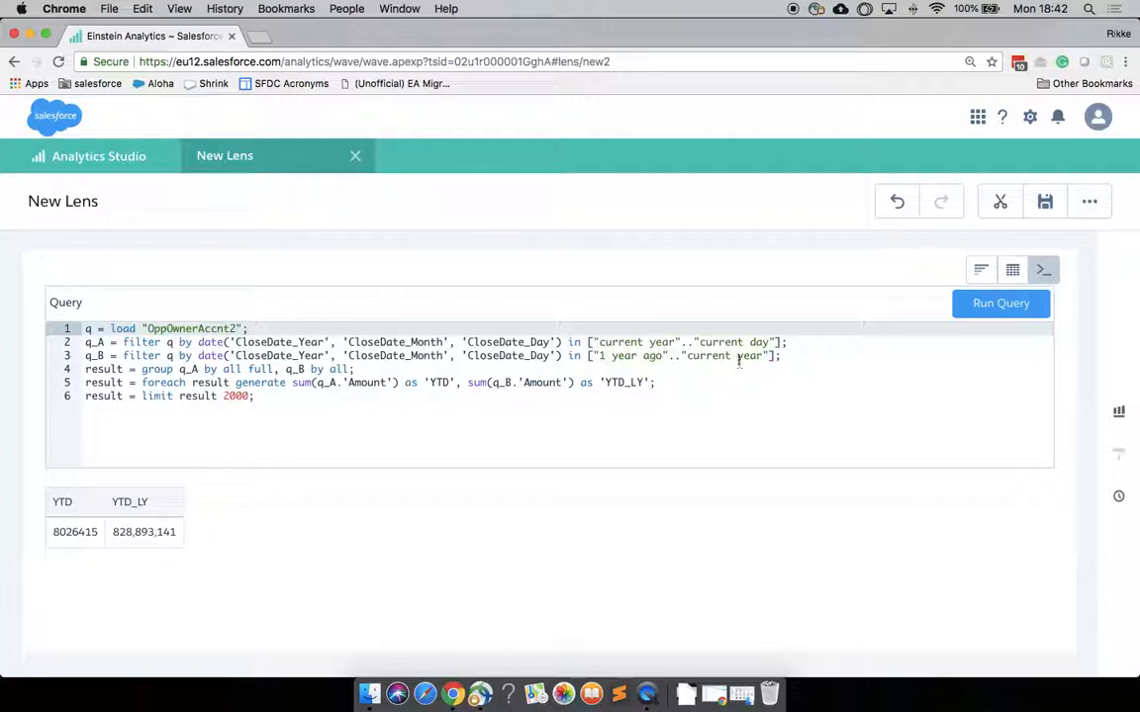
Change the end of the q_B date range to "current day - 1 year" and run the query.
click(685, 356)
click(762, 355)
key(BackSpace)
key(BackSpace)
key(BackSpace)
key(BackSpace)
text(day )
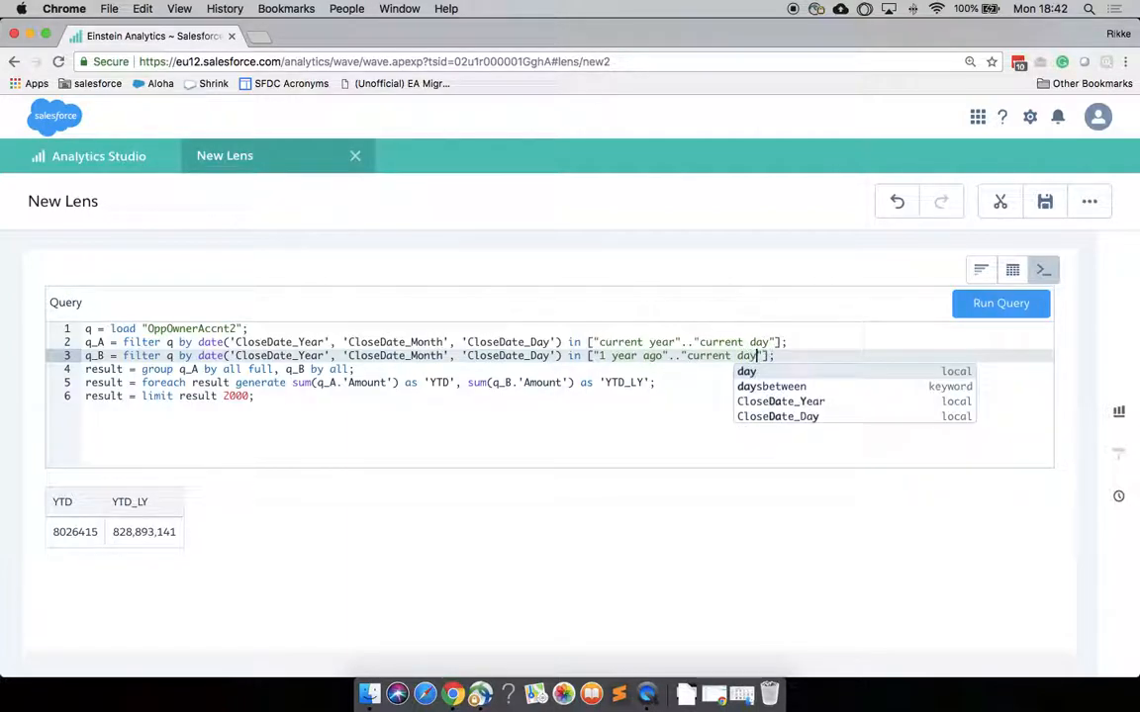
text(- )
text(1 year)
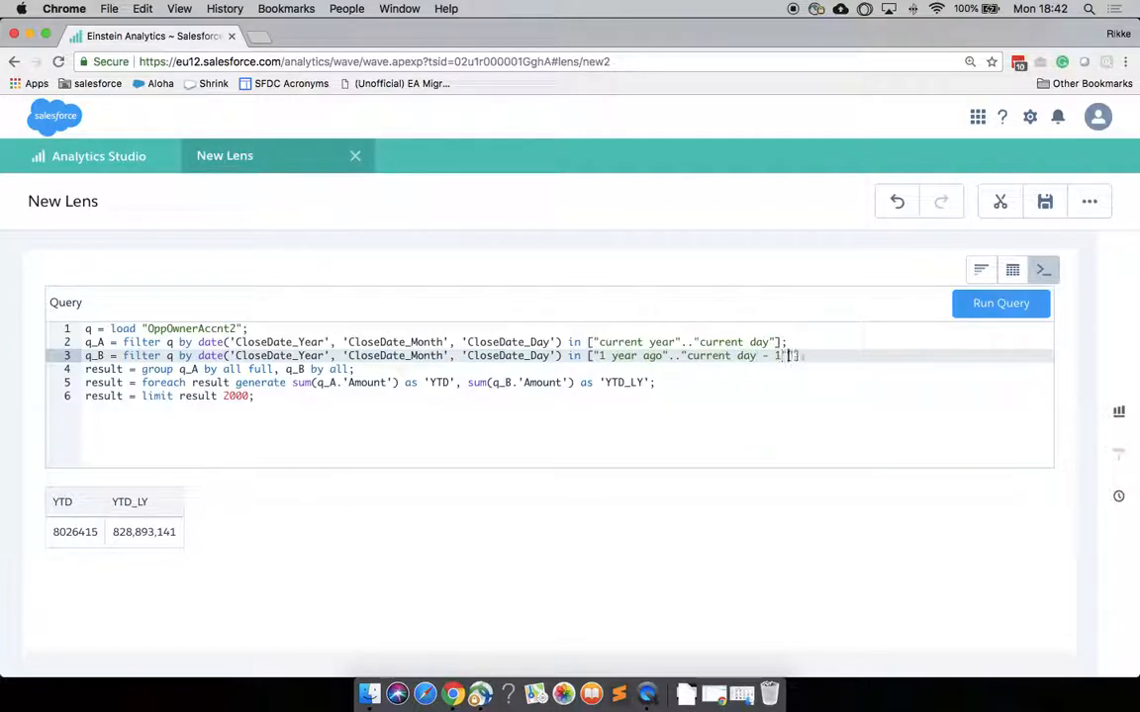
click(730, 355)
click(986, 306)
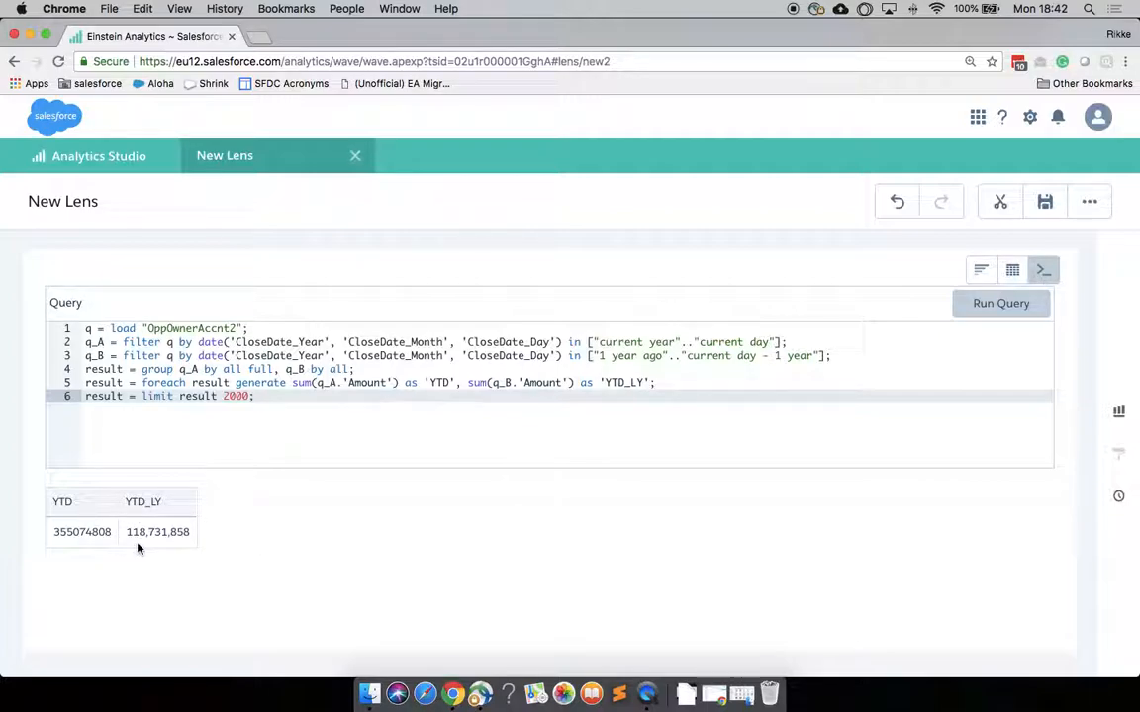
Display the query results as a chart and set the chart type to Column.
click(981, 271)
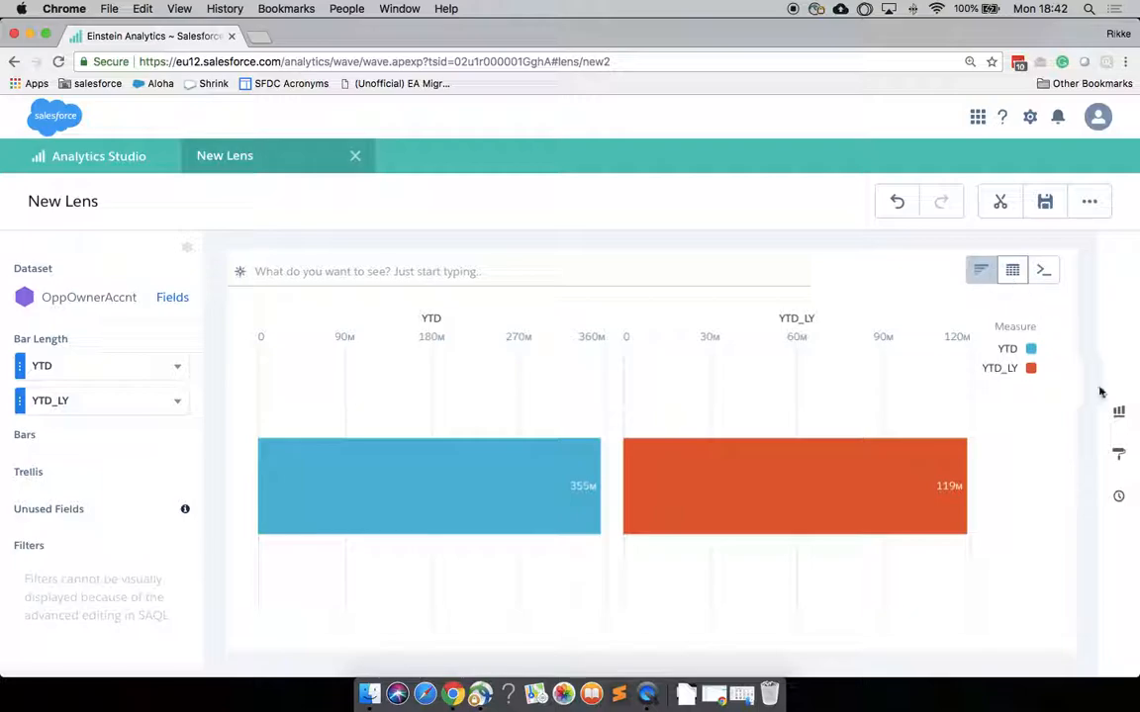
click(1118, 411)
click(849, 340)
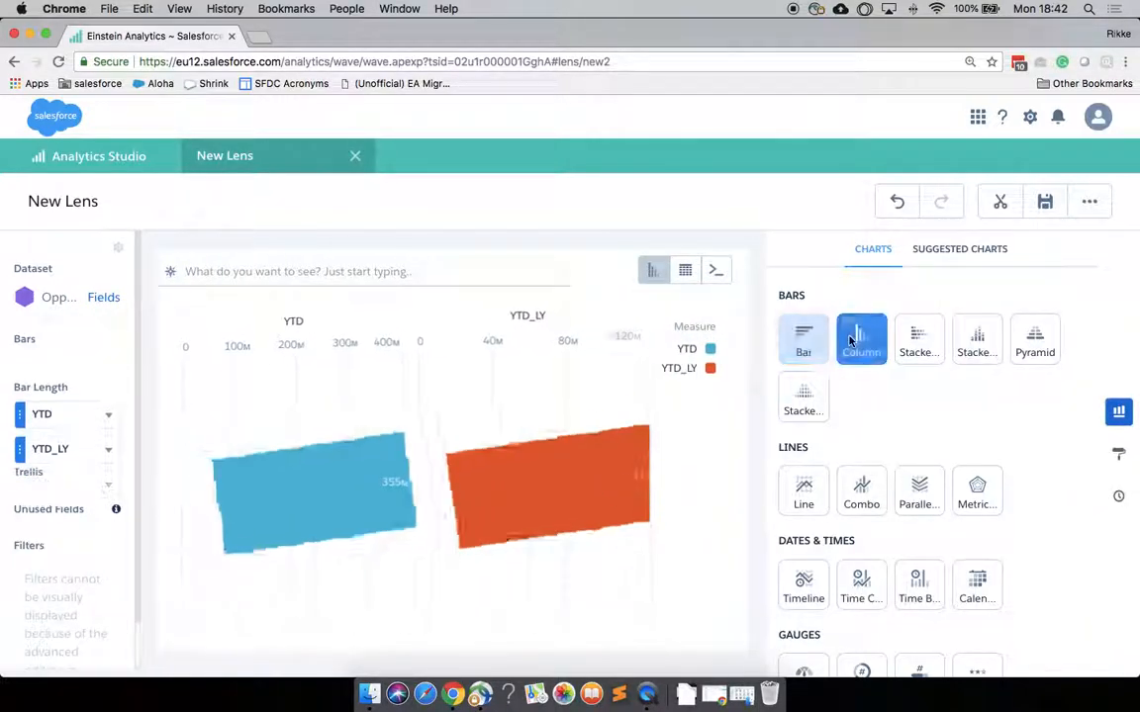
Set the column chart's axis mode to Dual Axis in its formatting options.
click(1118, 453)
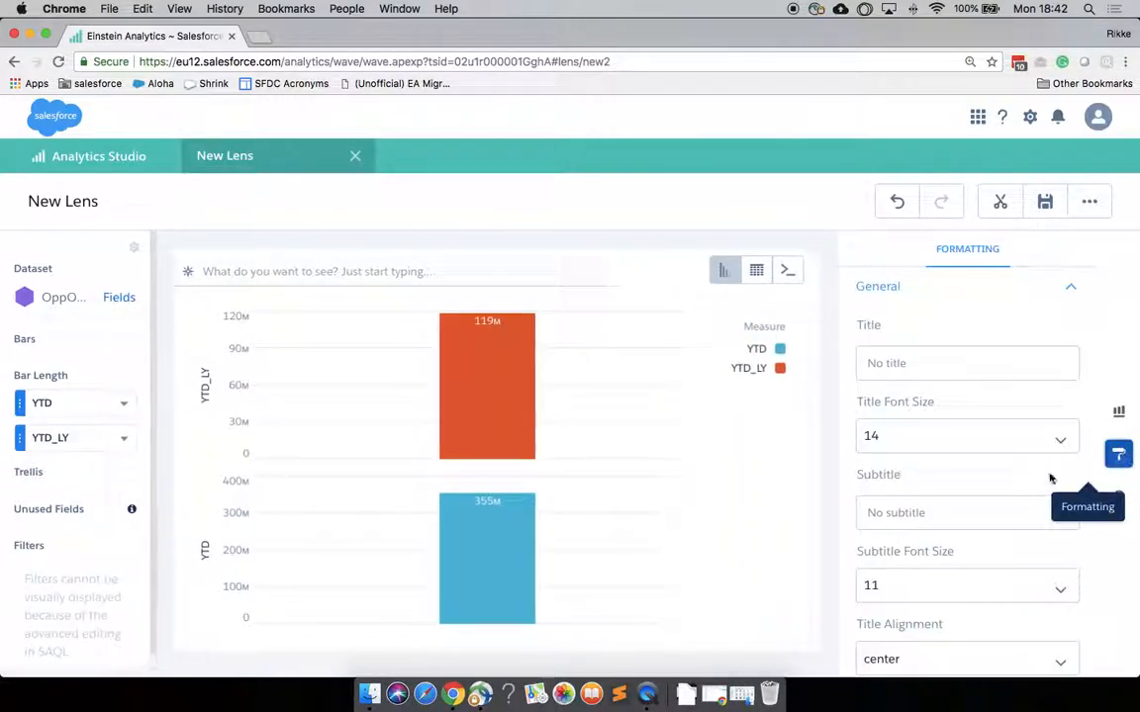
scroll(1007, 483, down, 5)
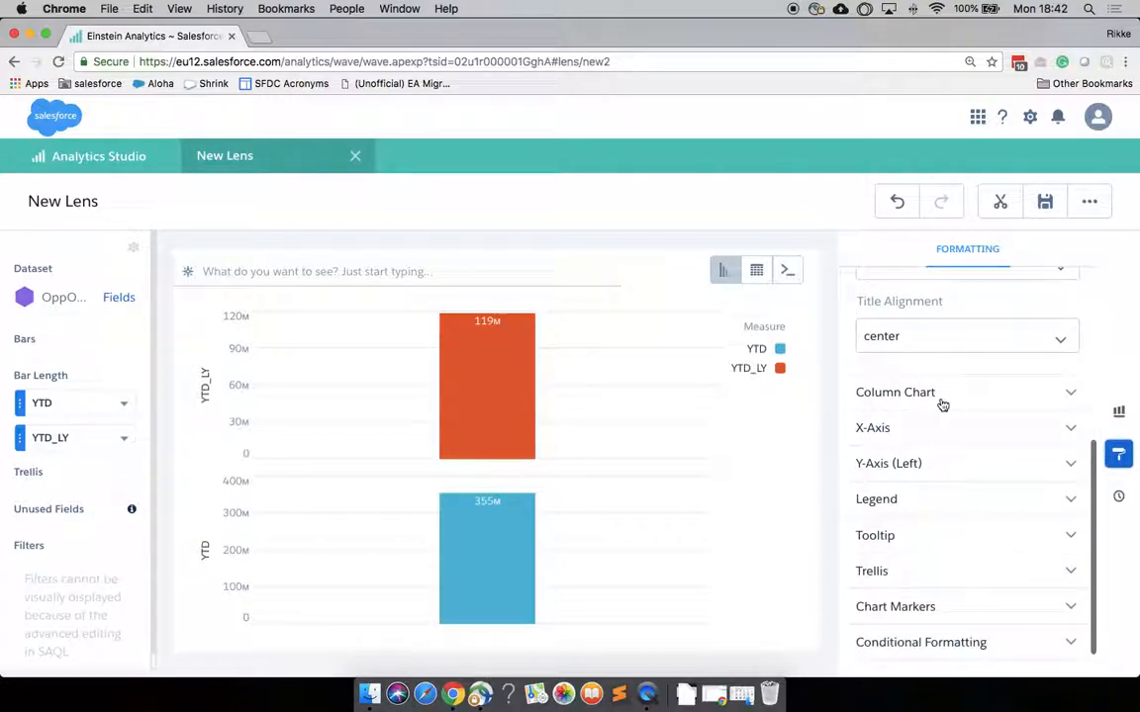
click(941, 401)
click(922, 497)
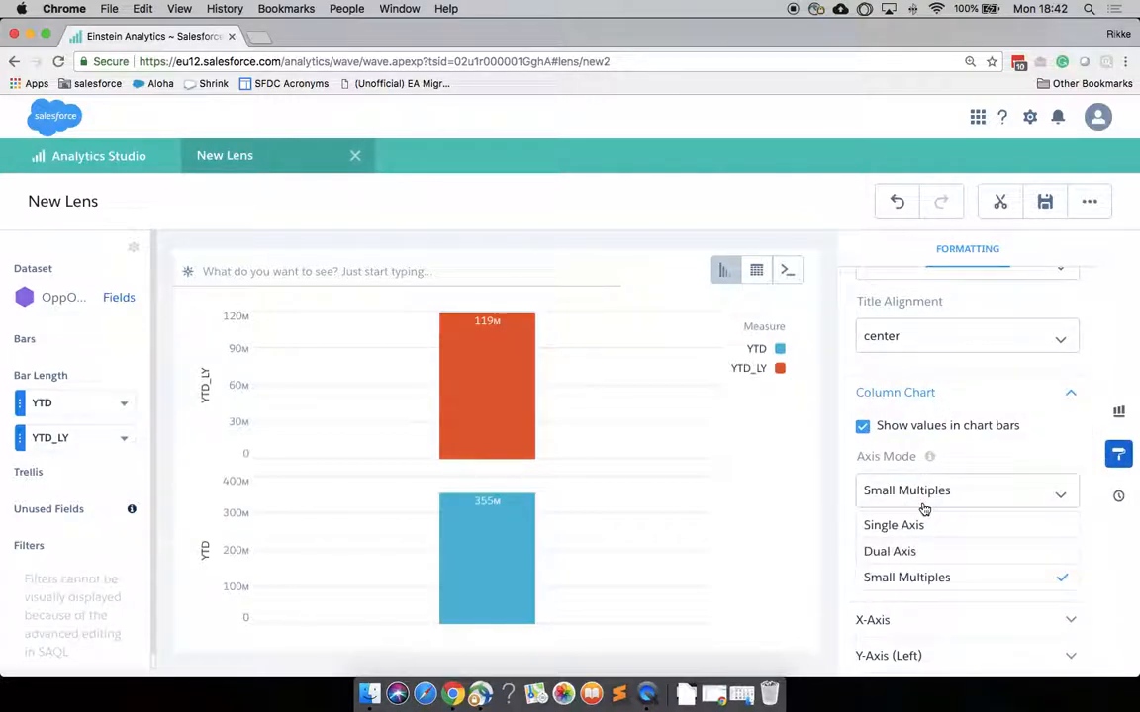
click(924, 552)
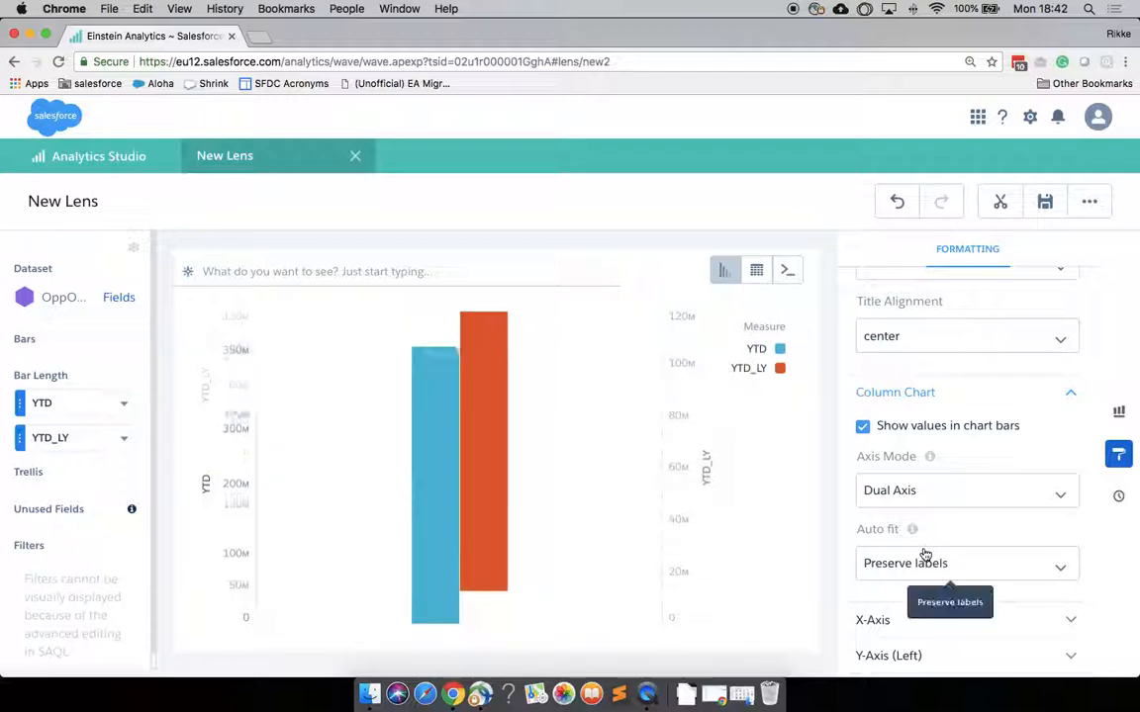